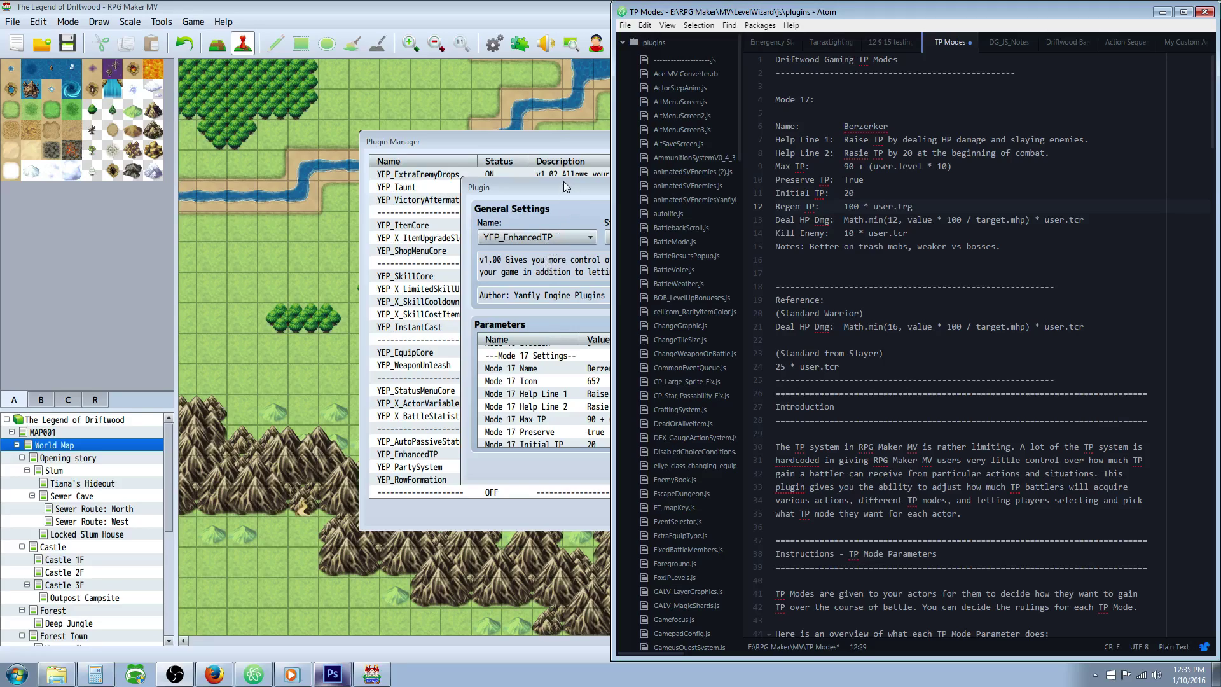
Step: Select the mode name Berzerker in the TP Modes notes
drag(888, 126, 772, 124)
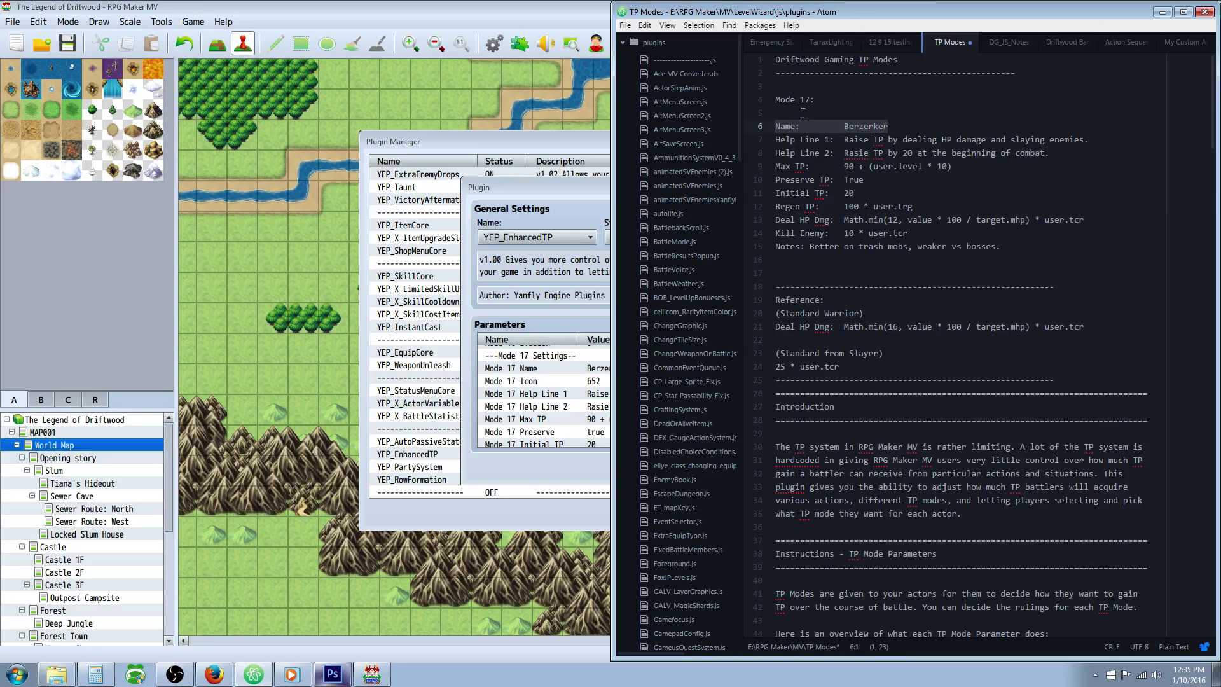
click(892, 126)
drag(893, 126, 772, 126)
key(Up)
drag(889, 126, 842, 122)
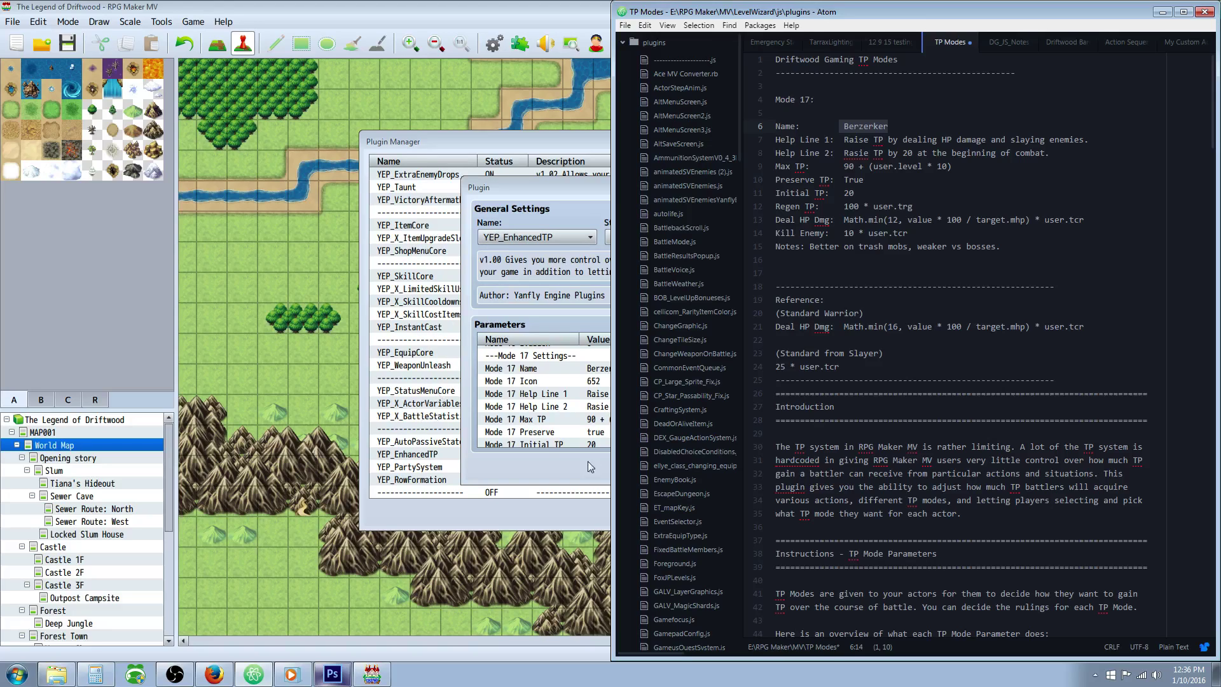
Step: Cancel the Plugin dialog and reopen YEP_EnhancedTP from the Plugin Manager list
click(543, 460)
click(633, 469)
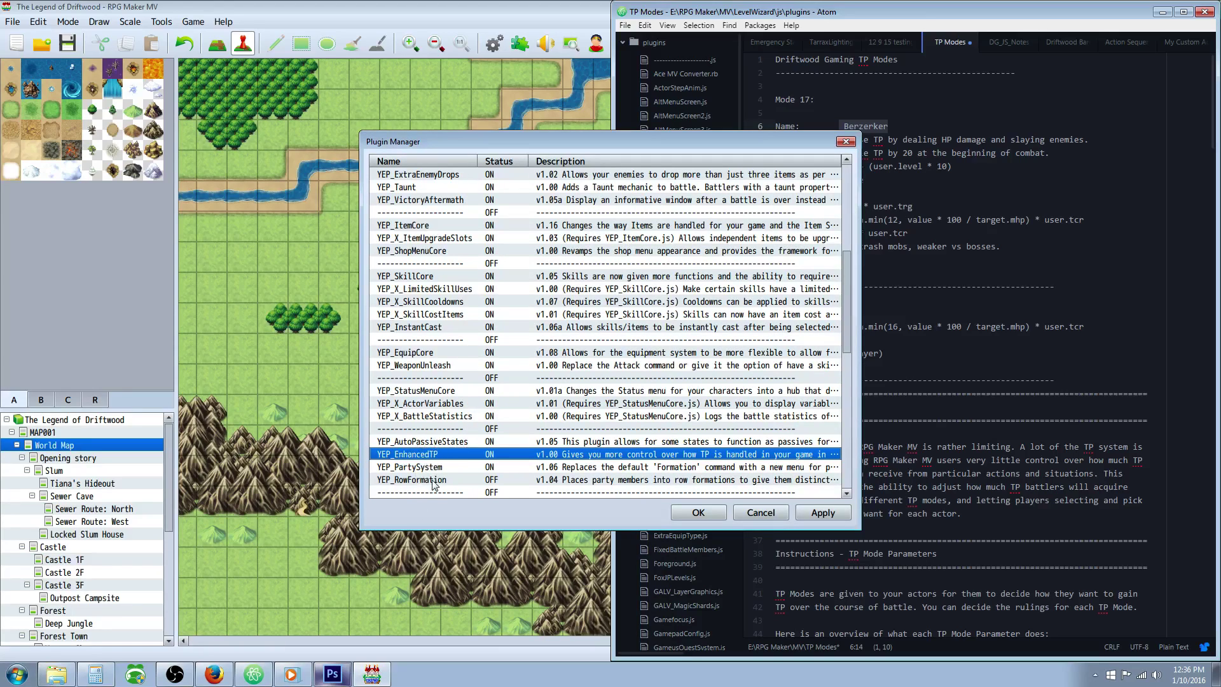
scroll(431, 459, down, 1)
scroll(434, 382, up, 8)
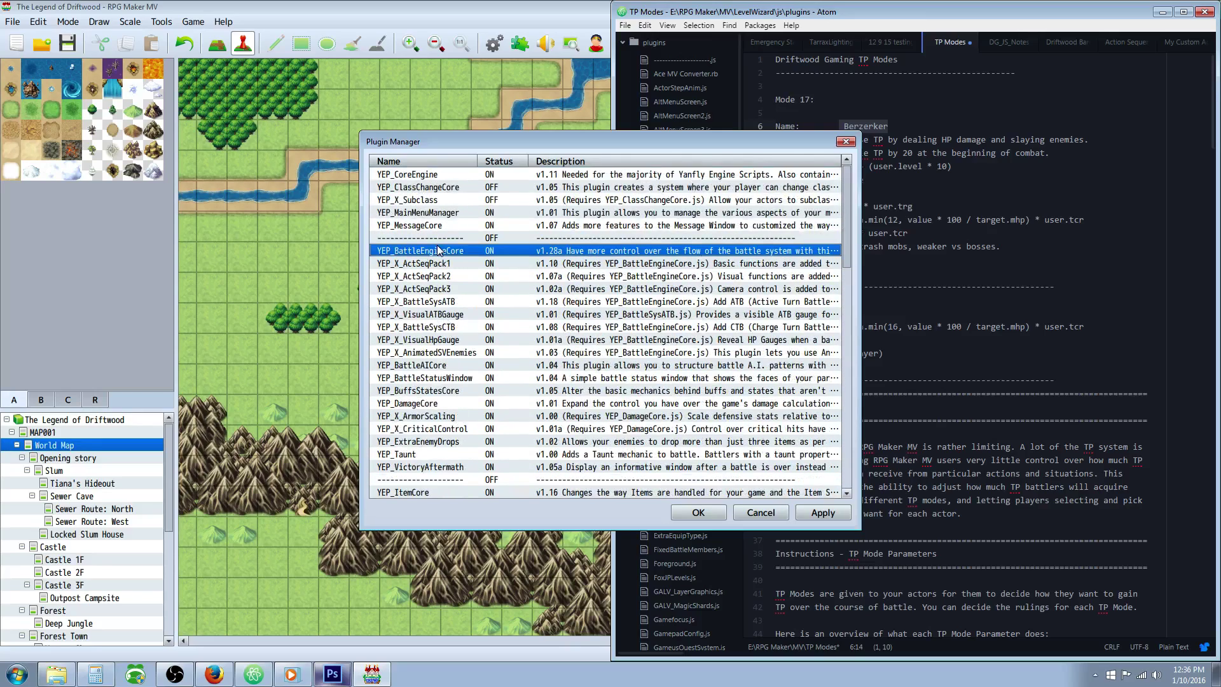
scroll(448, 356, down, 5)
scroll(450, 385, down, 6)
double_click(447, 404)
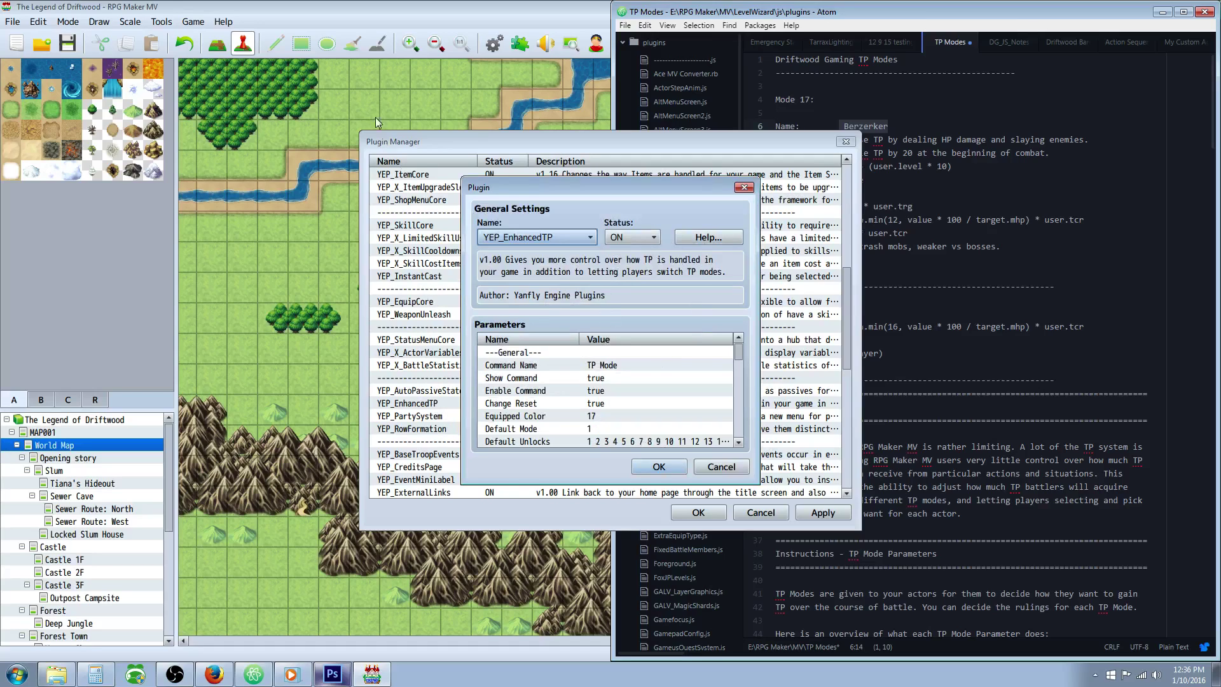
Step: Check that the Mode 17 Name parameter still reads Berzerker, leaving it unchanged
drag(739, 356, 738, 414)
scroll(609, 383, up, 2)
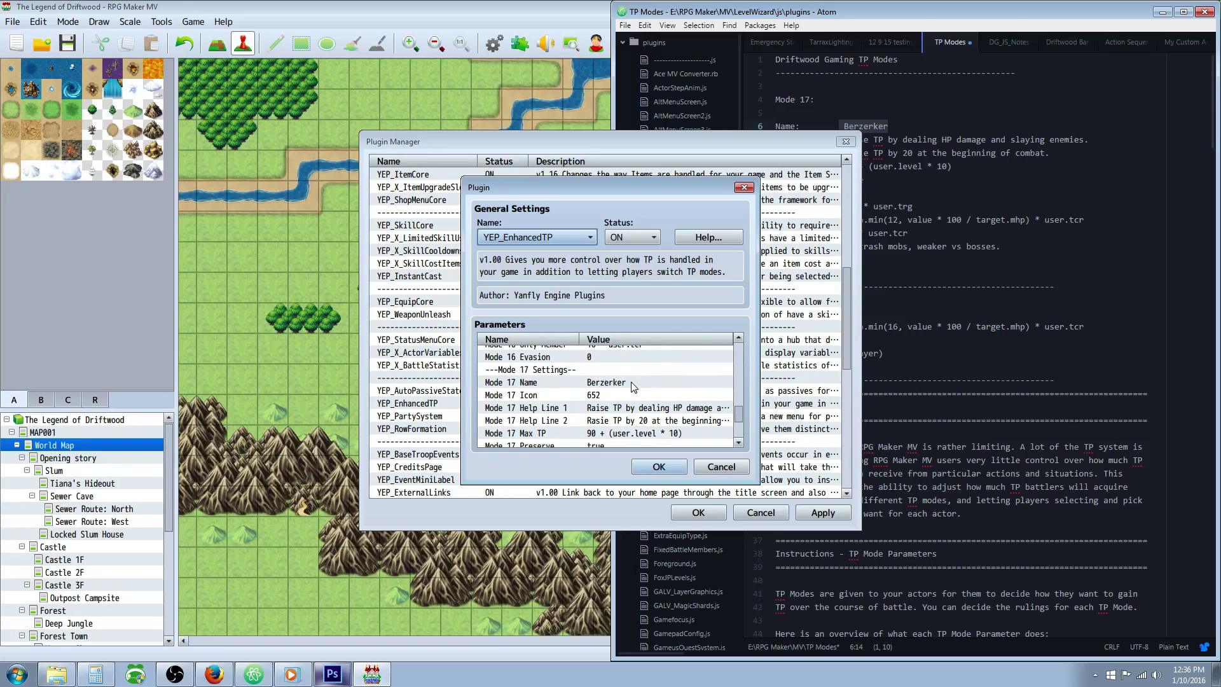
double_click(626, 385)
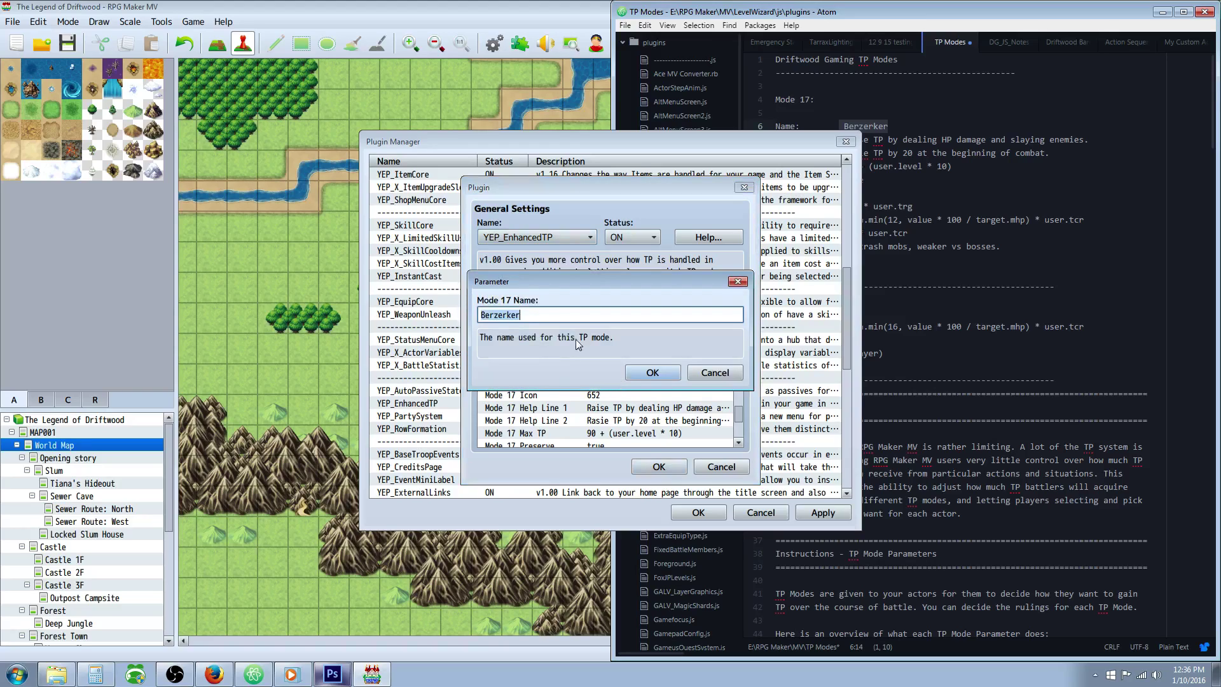
key(Return)
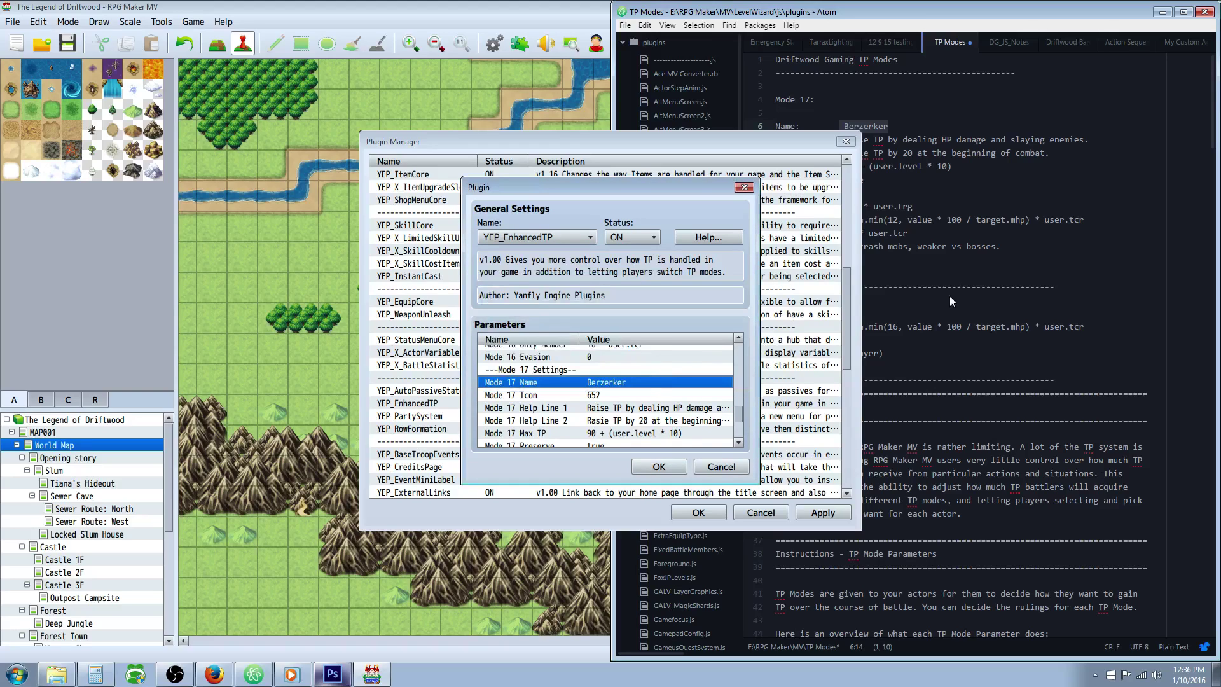
Step: Return to the TP Modes notes in Atom and select the name Berzerker
click(254, 674)
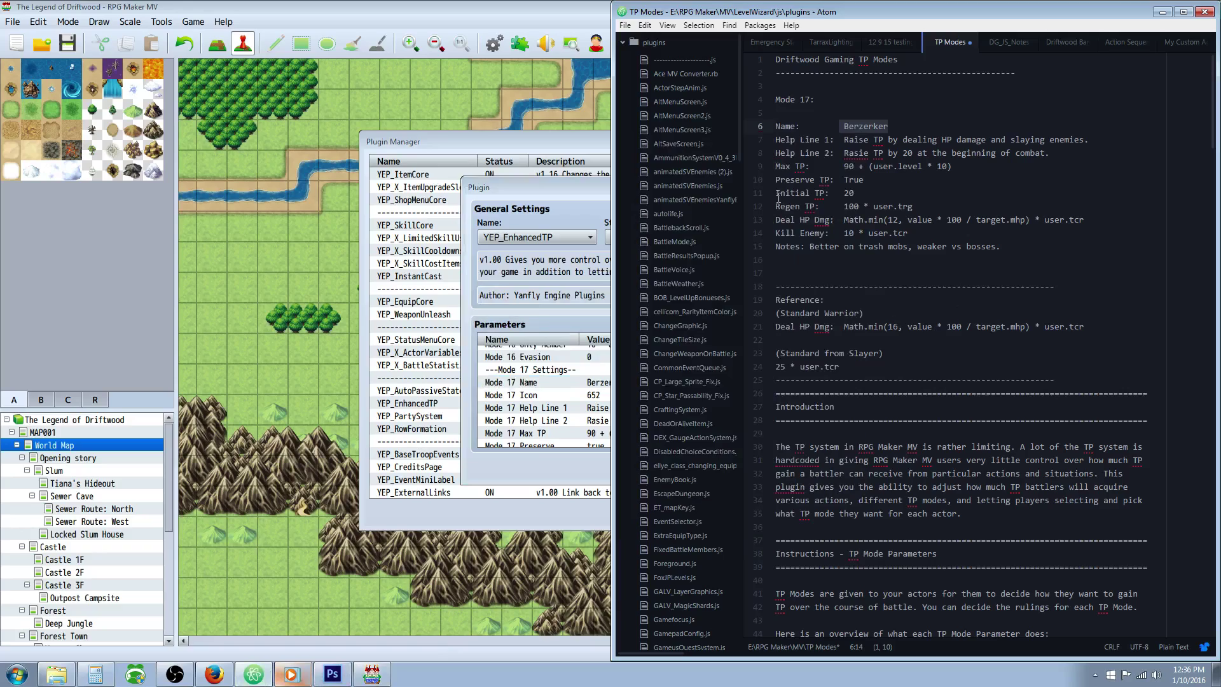
click(874, 153)
drag(849, 126, 891, 125)
Step: Review Berzerker's Deal HP Dmg, Kill Enemy and Initial TP entries in the notes
drag(871, 223, 1009, 218)
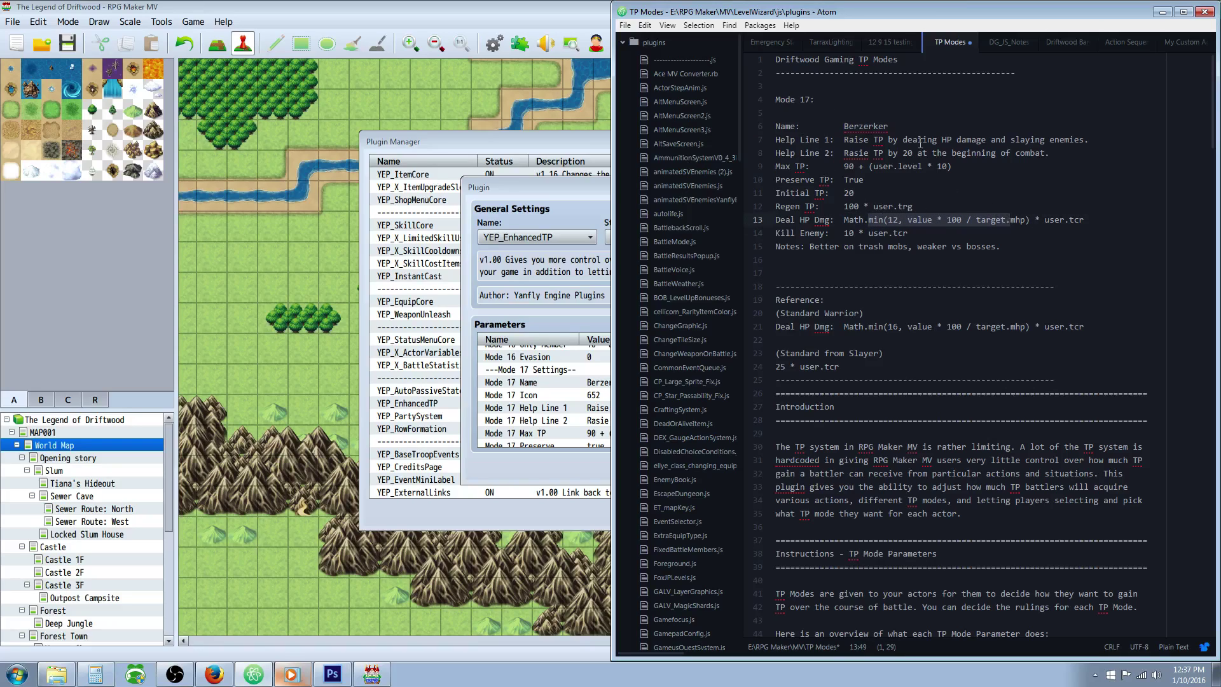
drag(892, 233, 846, 233)
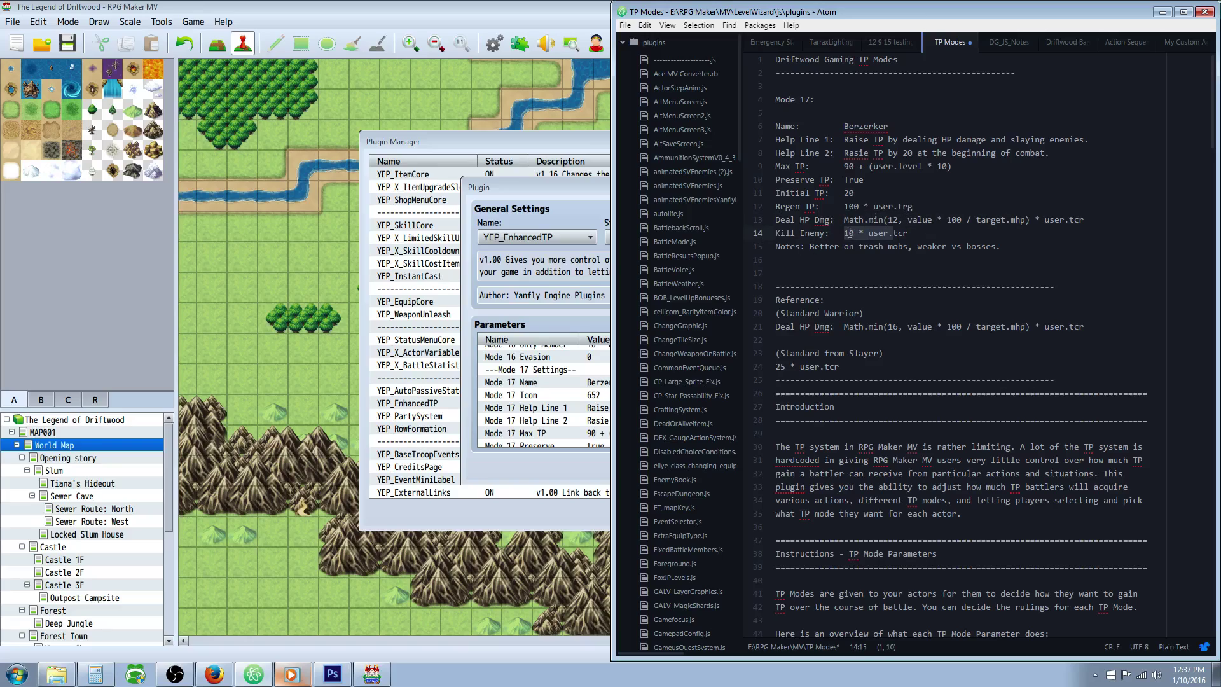
drag(908, 233, 801, 232)
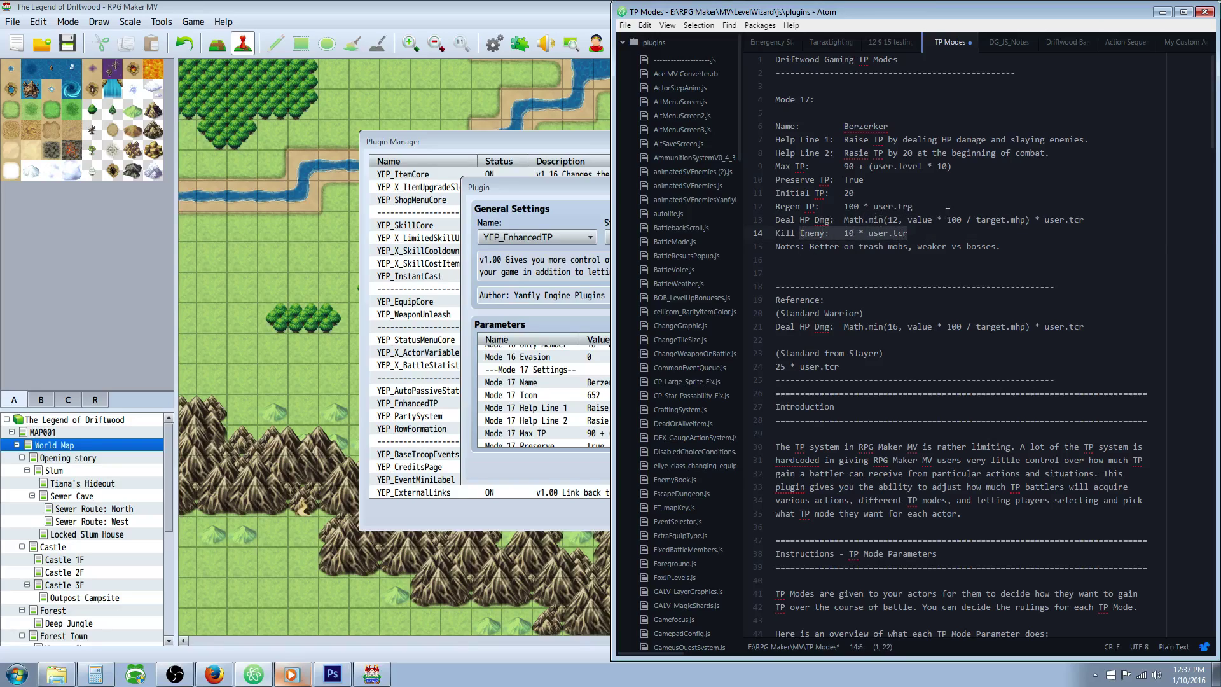
drag(995, 219, 858, 223)
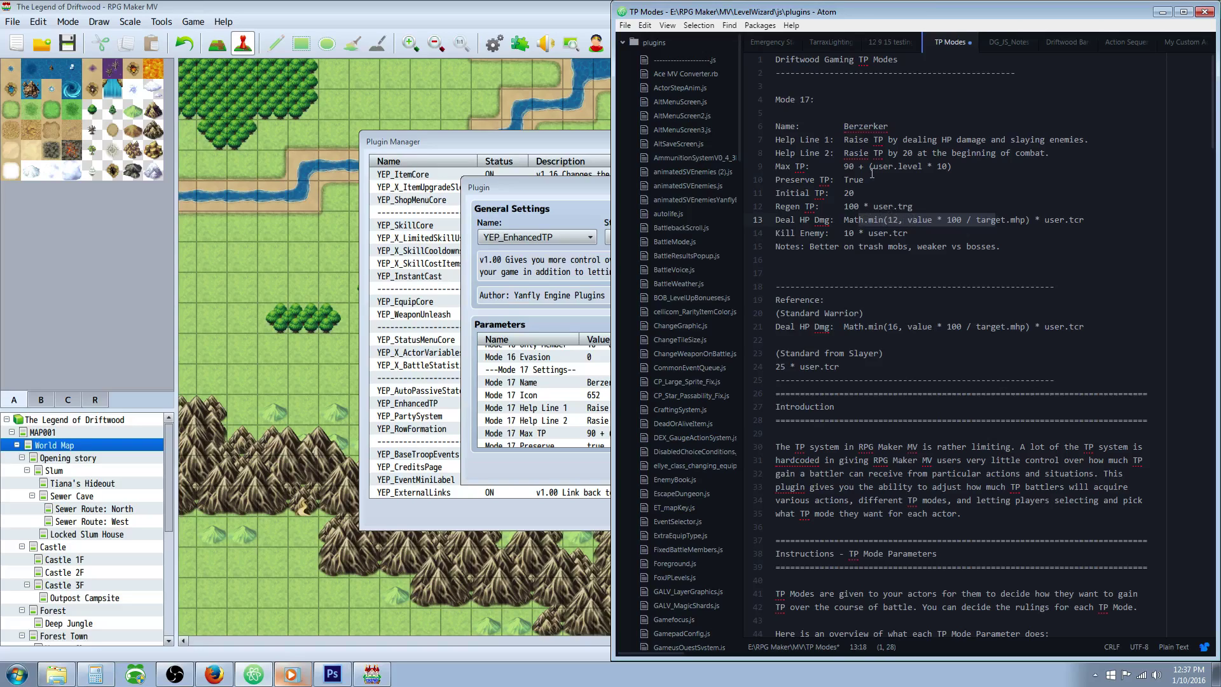
drag(869, 195, 799, 194)
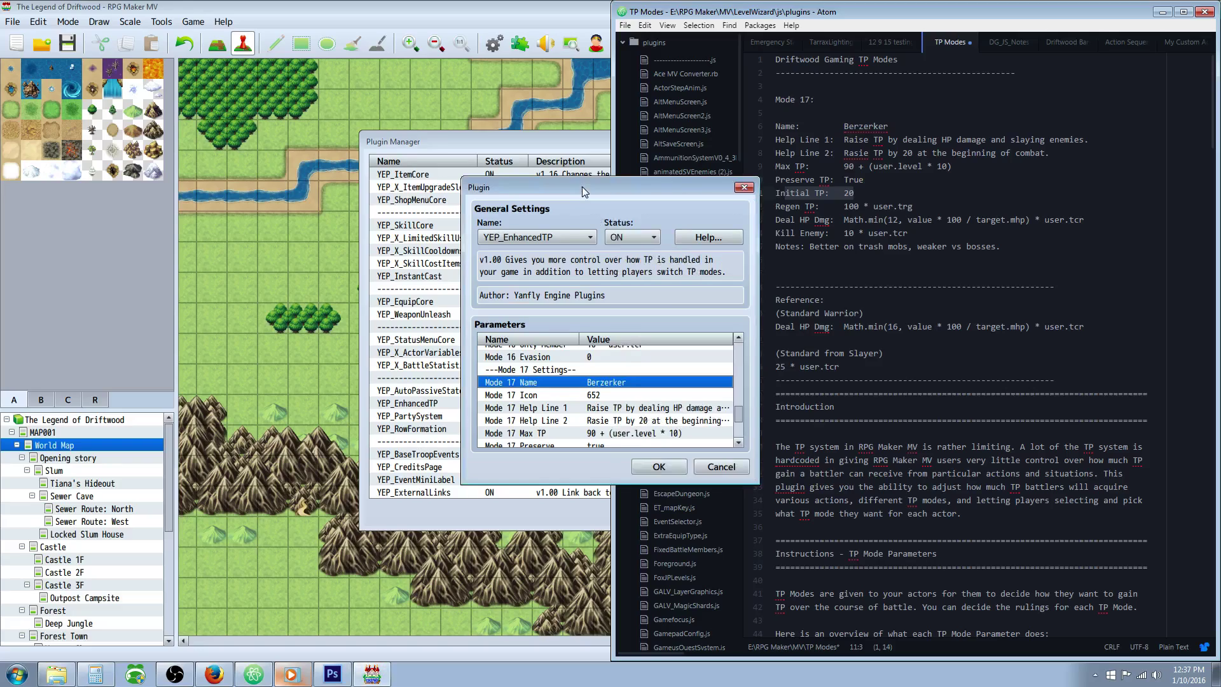
Step: Confirm Mode 17's Help Line 1 and Help Line 2 text without changes
click(602, 395)
scroll(661, 389, down, 1)
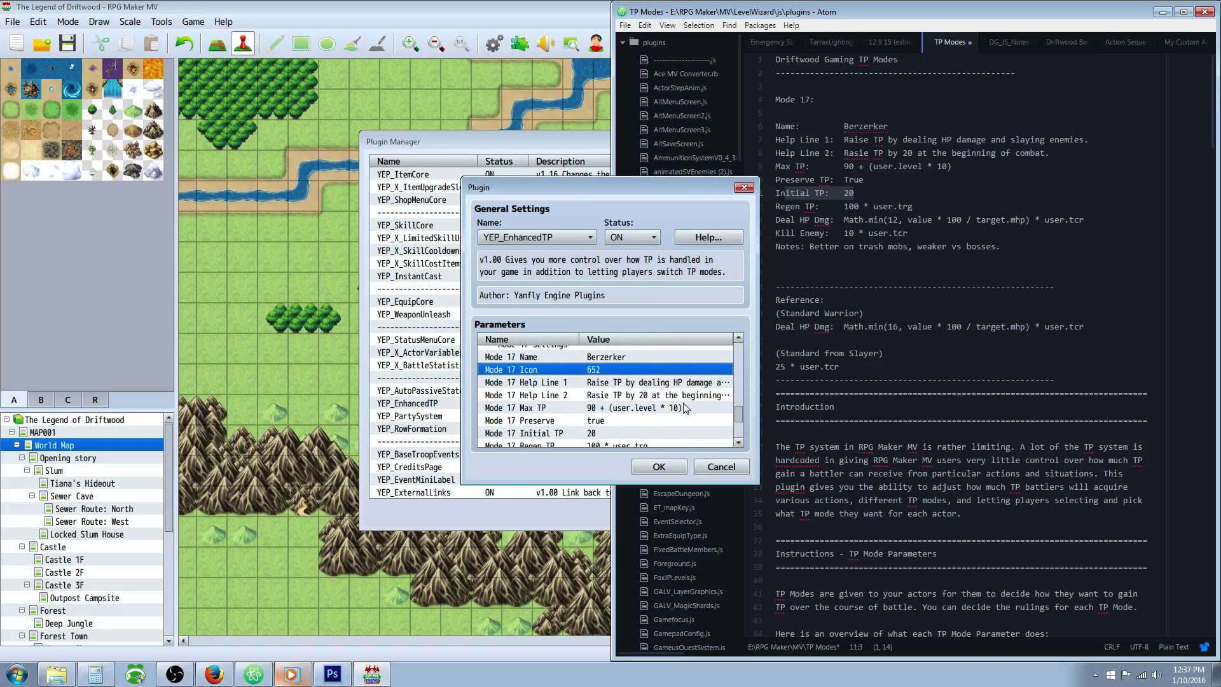
scroll(600, 381, down, 2)
double_click(626, 360)
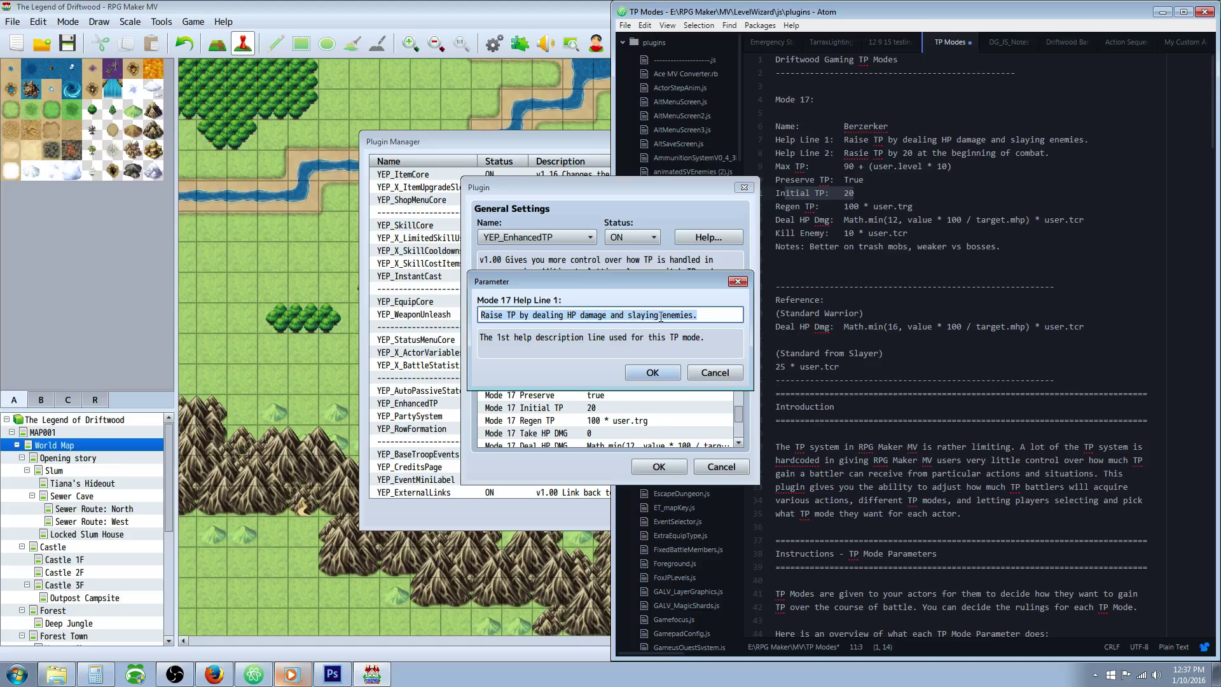
click(658, 373)
double_click(618, 369)
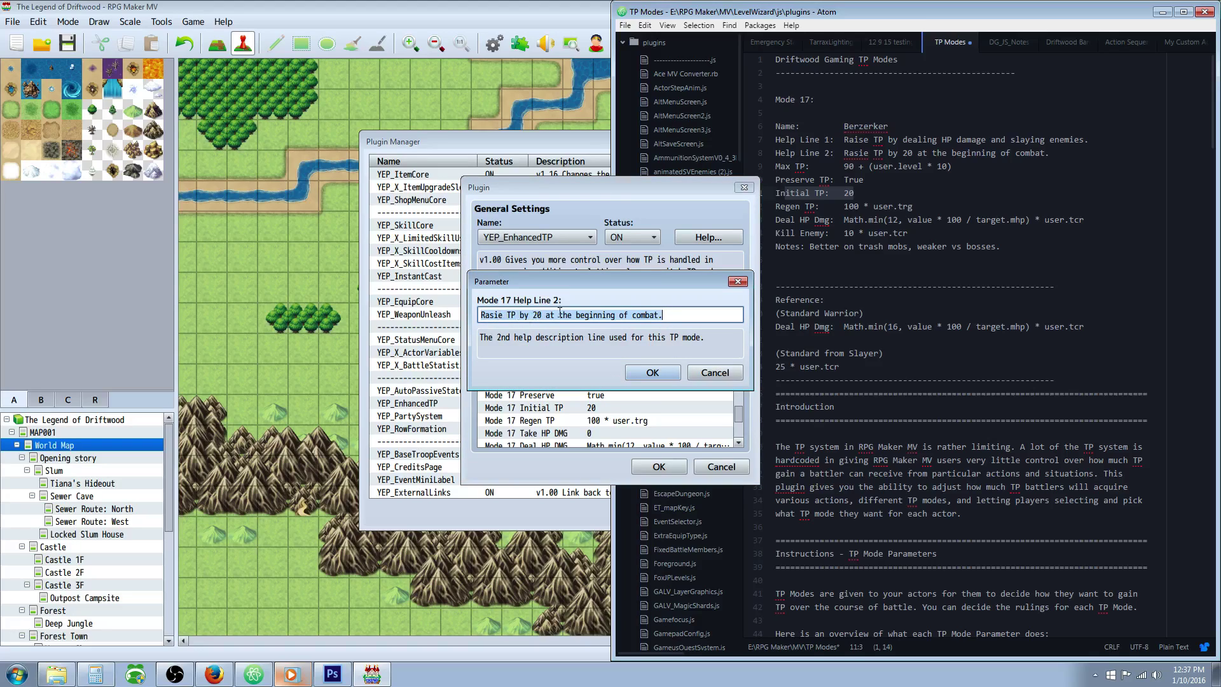
click(650, 372)
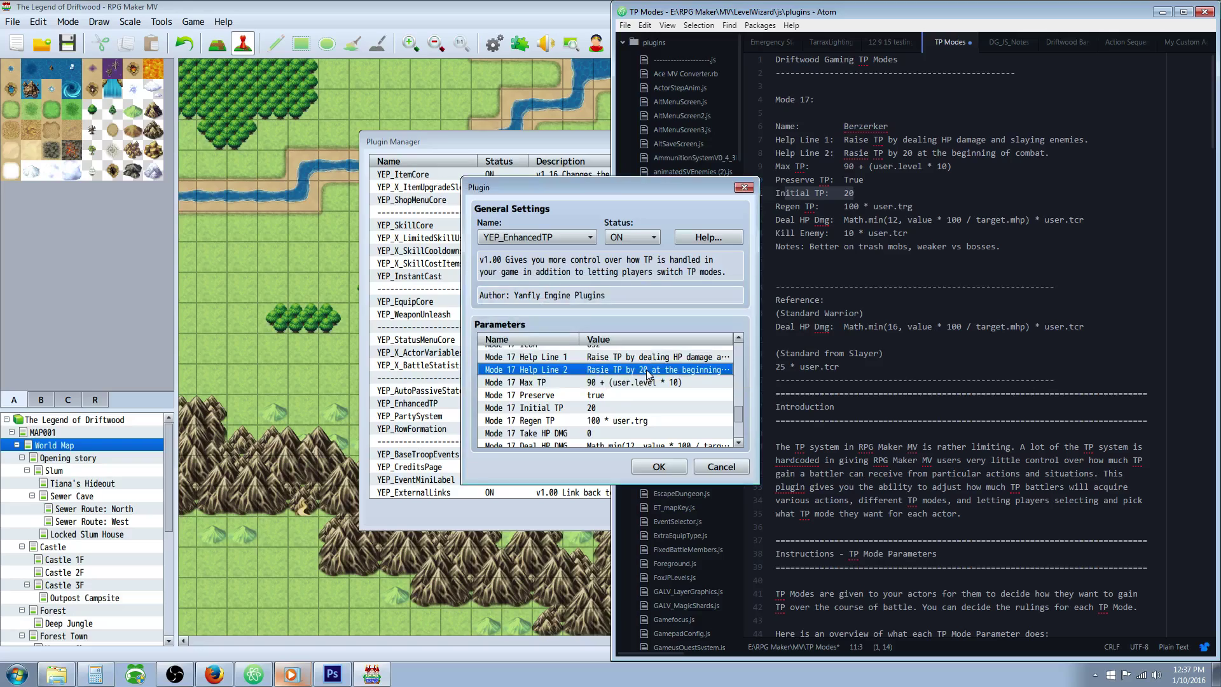
Step: Confirm Mode 17 Max TP, Preserve true and Initial TP 20, then open Regen TP
double_click(611, 384)
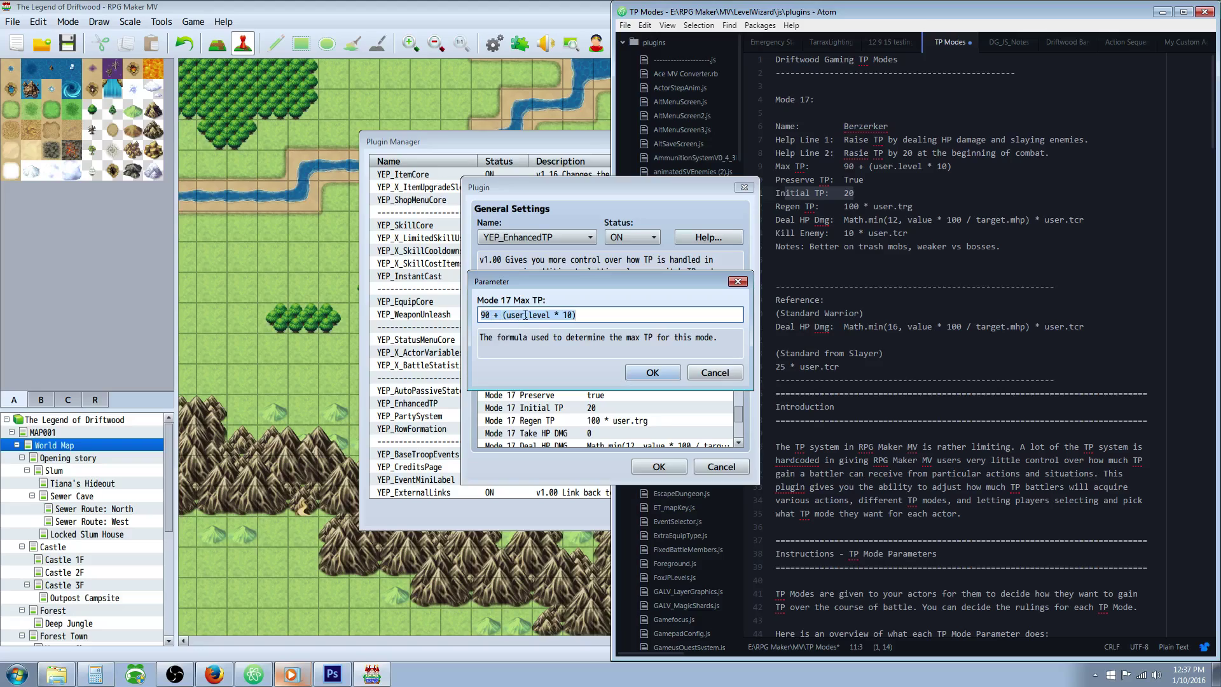
click(650, 372)
double_click(584, 389)
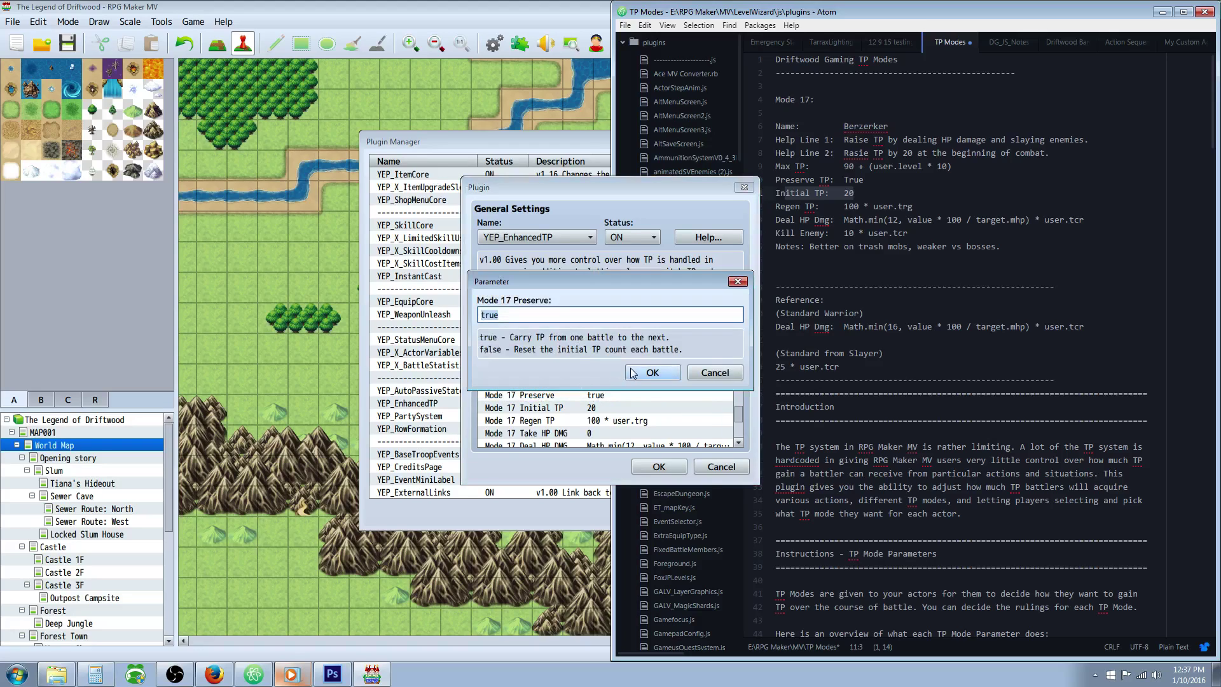
click(650, 371)
double_click(614, 410)
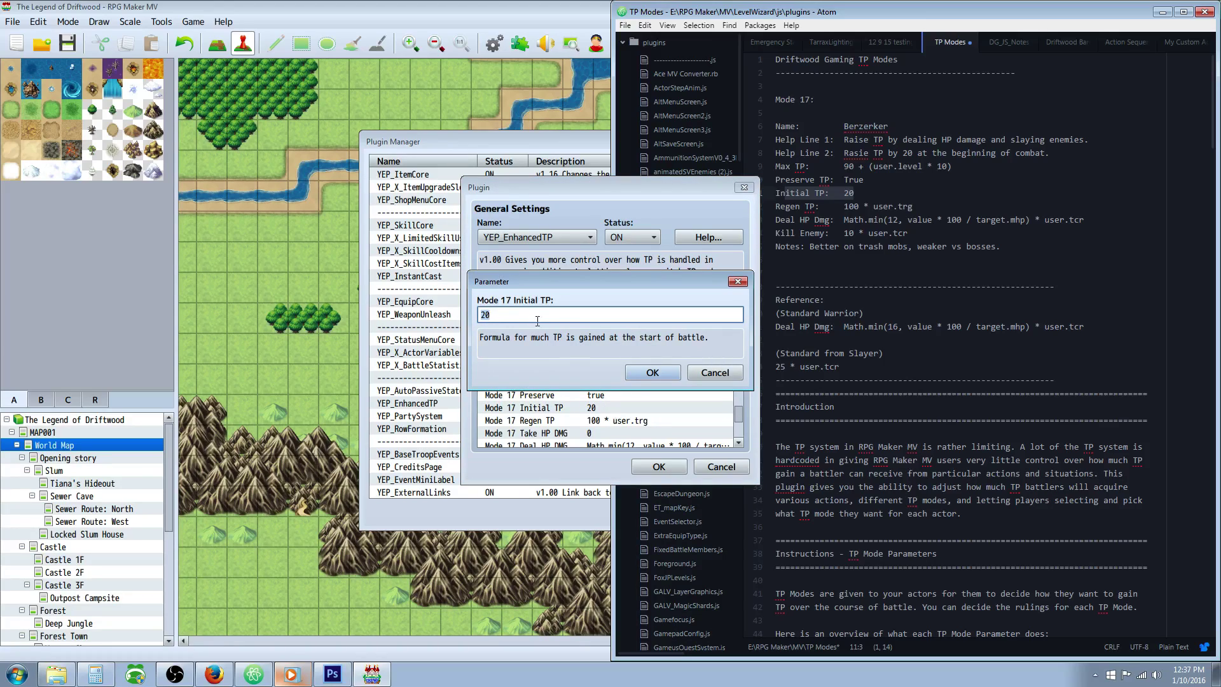
click(652, 373)
click(618, 383)
double_click(618, 384)
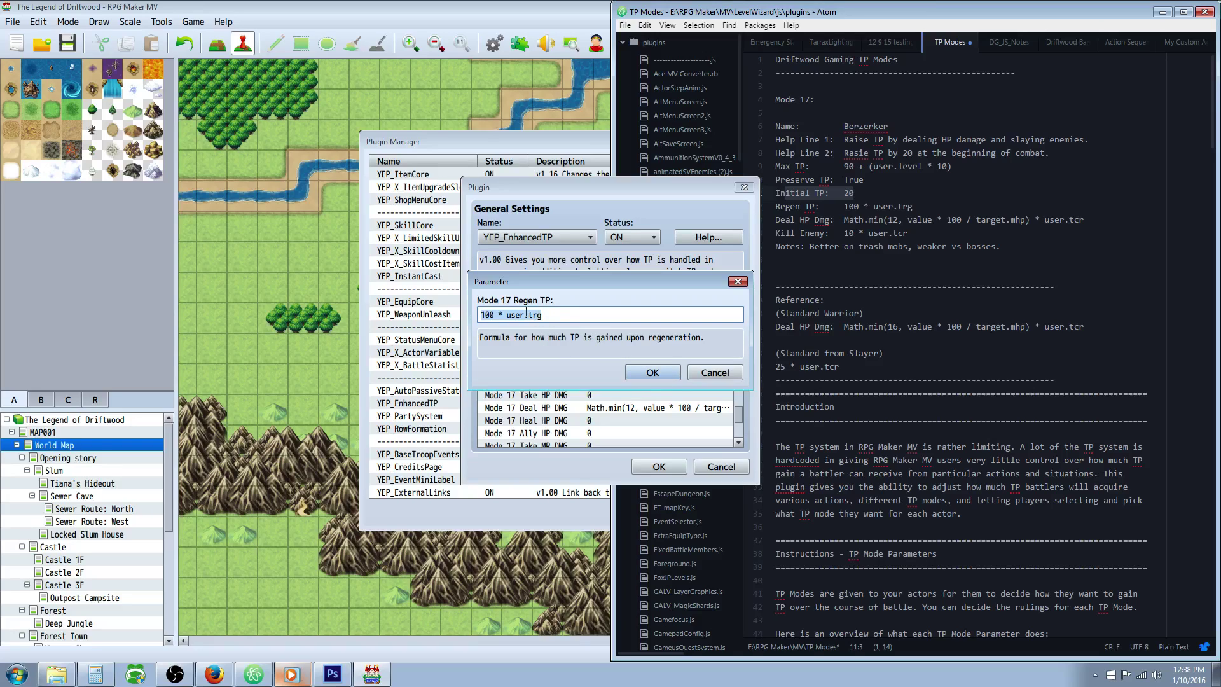
Step: Keep Regen TP 100 * user.trg; set Deal HP DMG to Math.min(12, value * 100 / target.mhp) * user.tcr
click(633, 375)
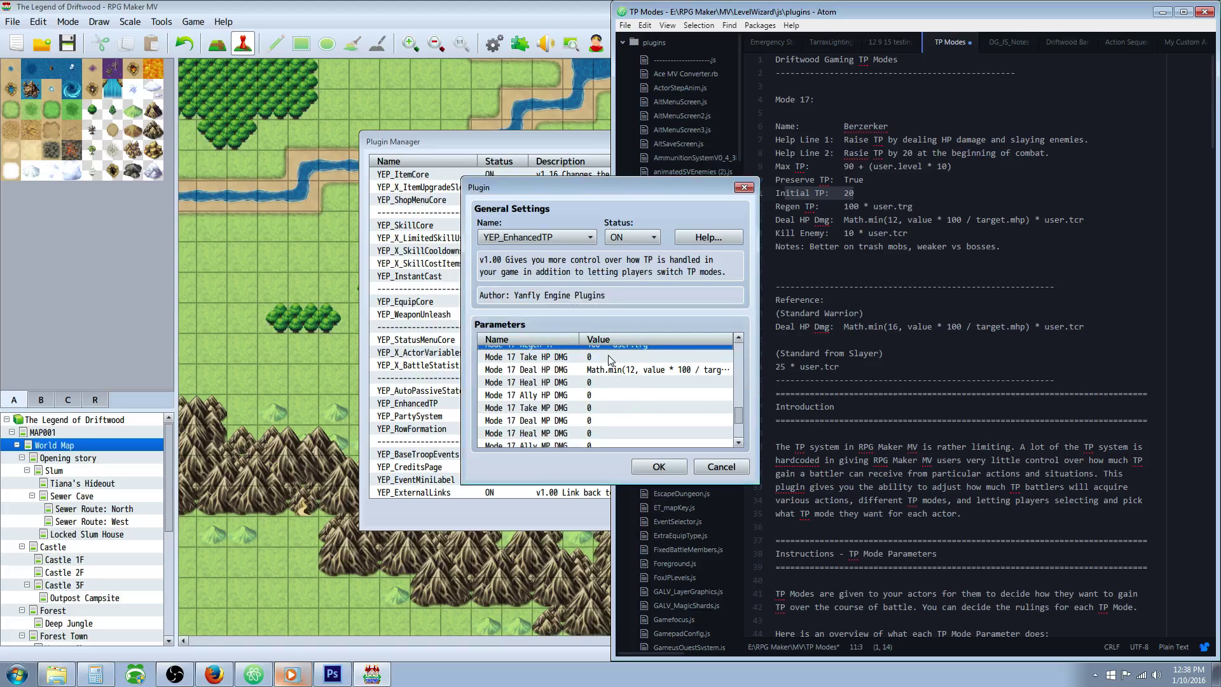
click(627, 372)
scroll(616, 397, up, 1)
double_click(616, 396)
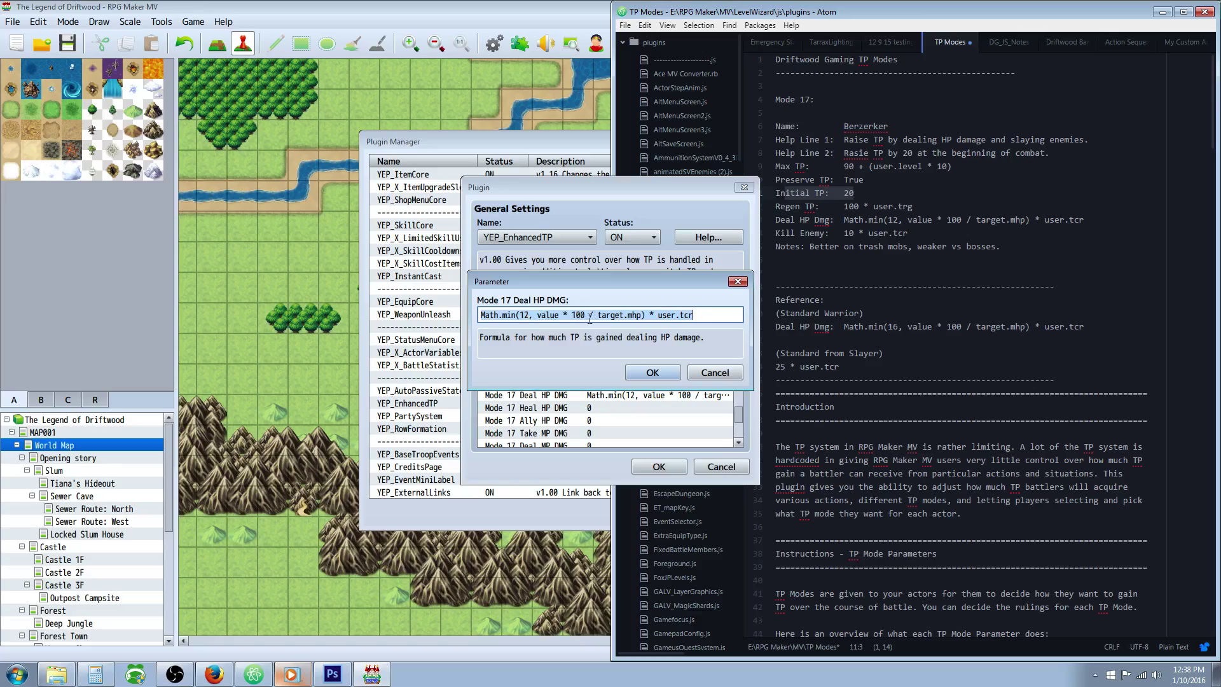
click(654, 316)
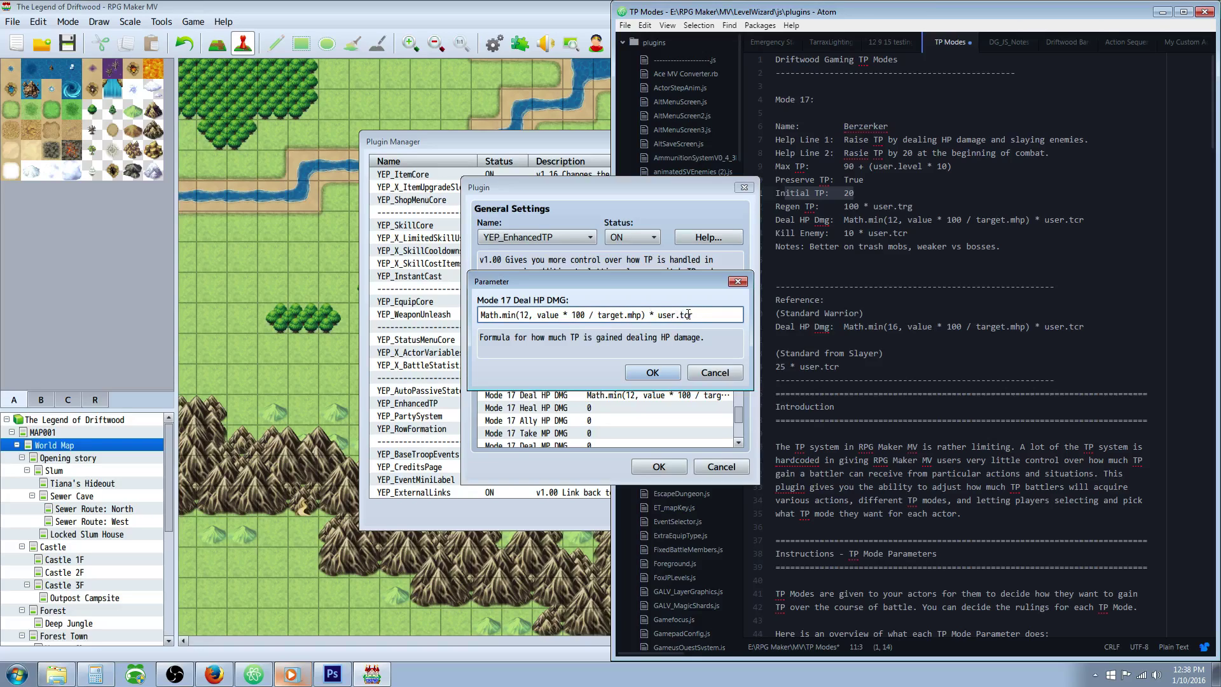
click(649, 372)
Step: Keep Mode 17 Kill Enemy as 10 * user.tcr
scroll(537, 397, down, 3)
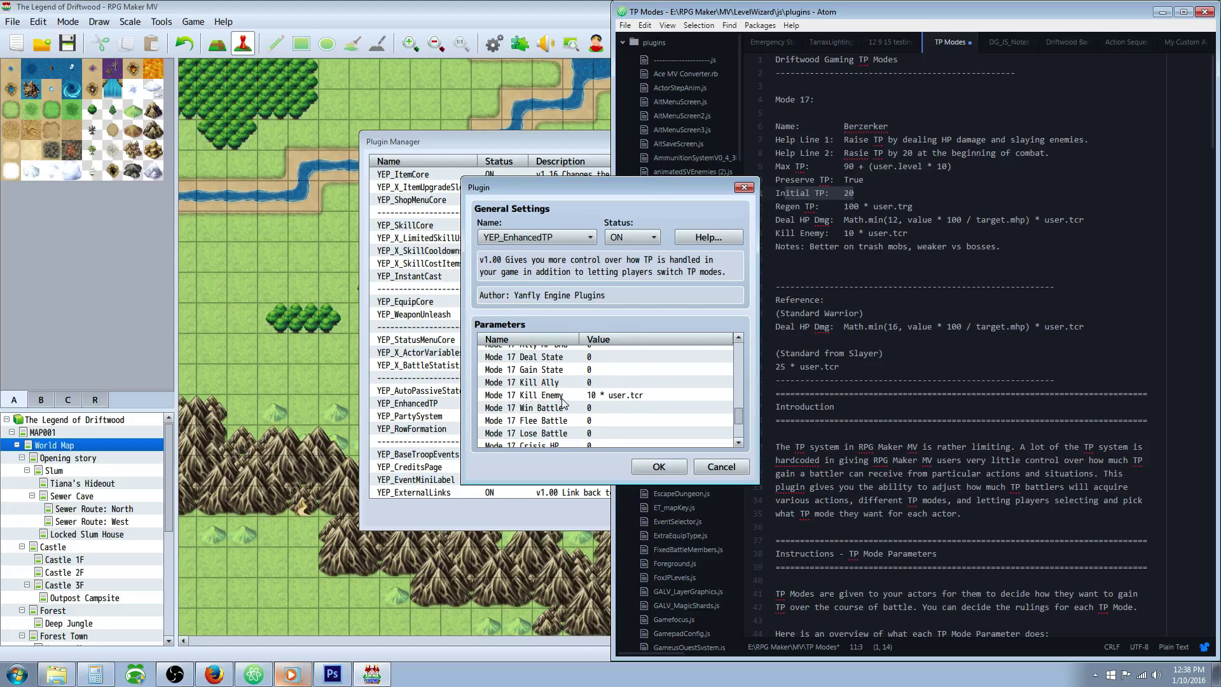
double_click(604, 399)
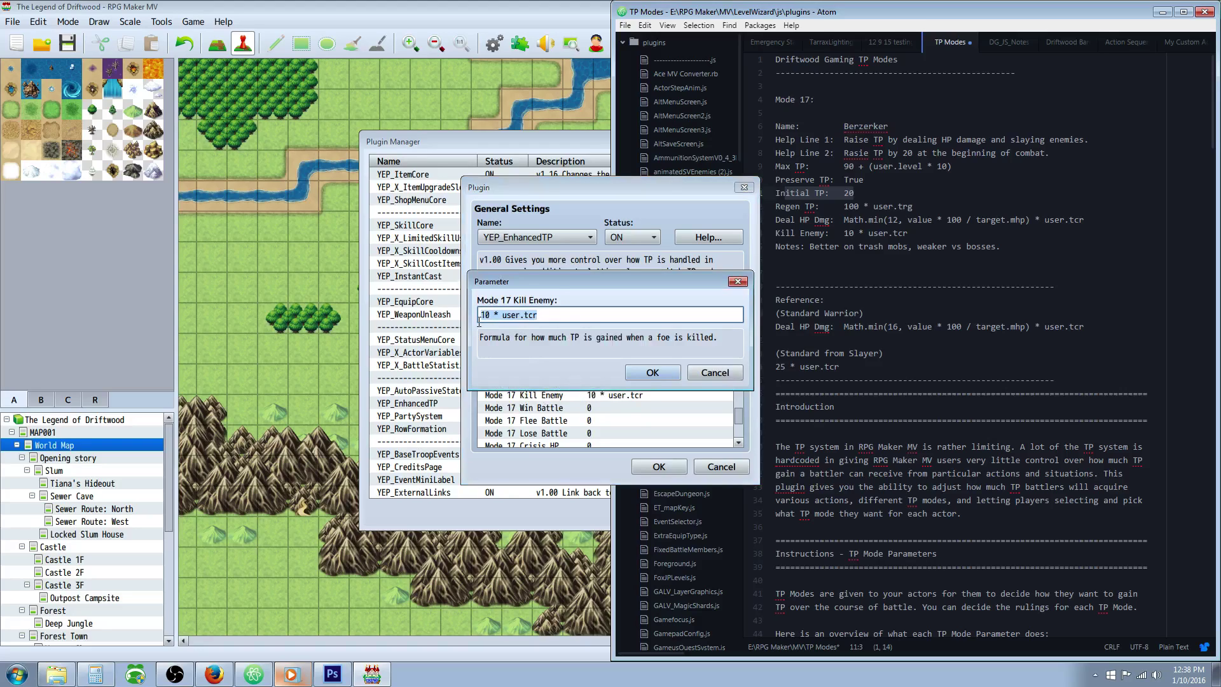
click(652, 372)
scroll(628, 390, down, 2)
scroll(627, 388, up, 5)
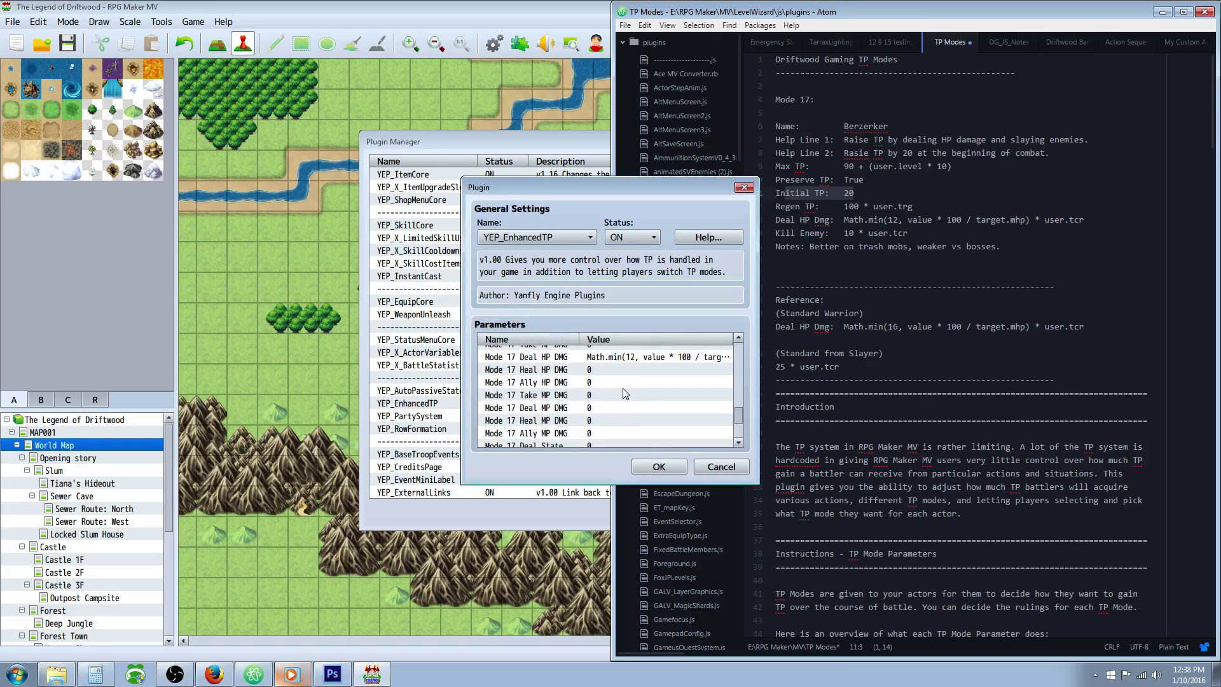
Step: Save the YEP_EnhancedTP settings and start a New Game playtest
click(658, 468)
click(674, 512)
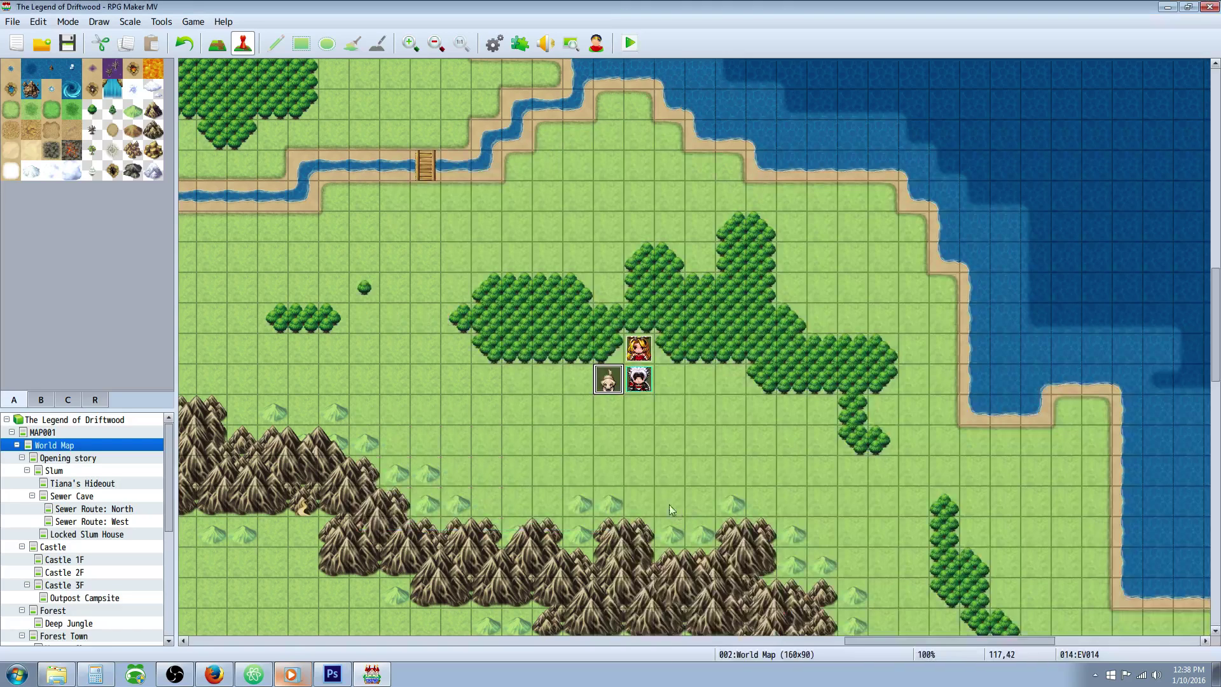
click(628, 46)
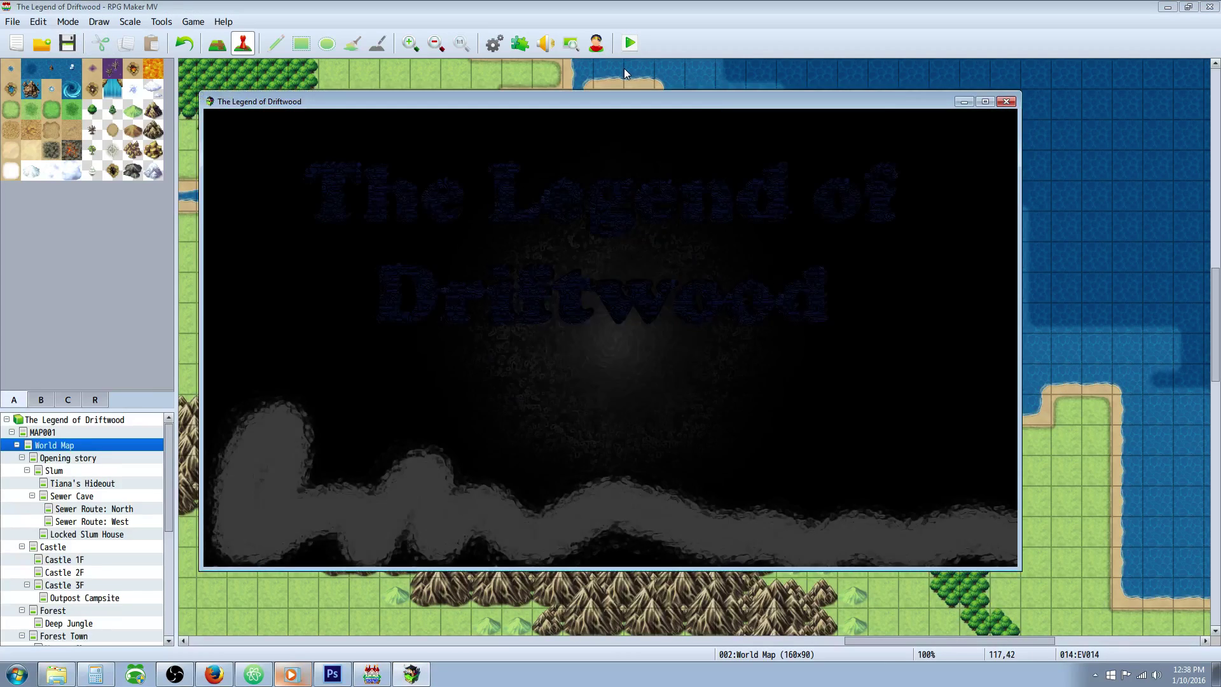
key(Return)
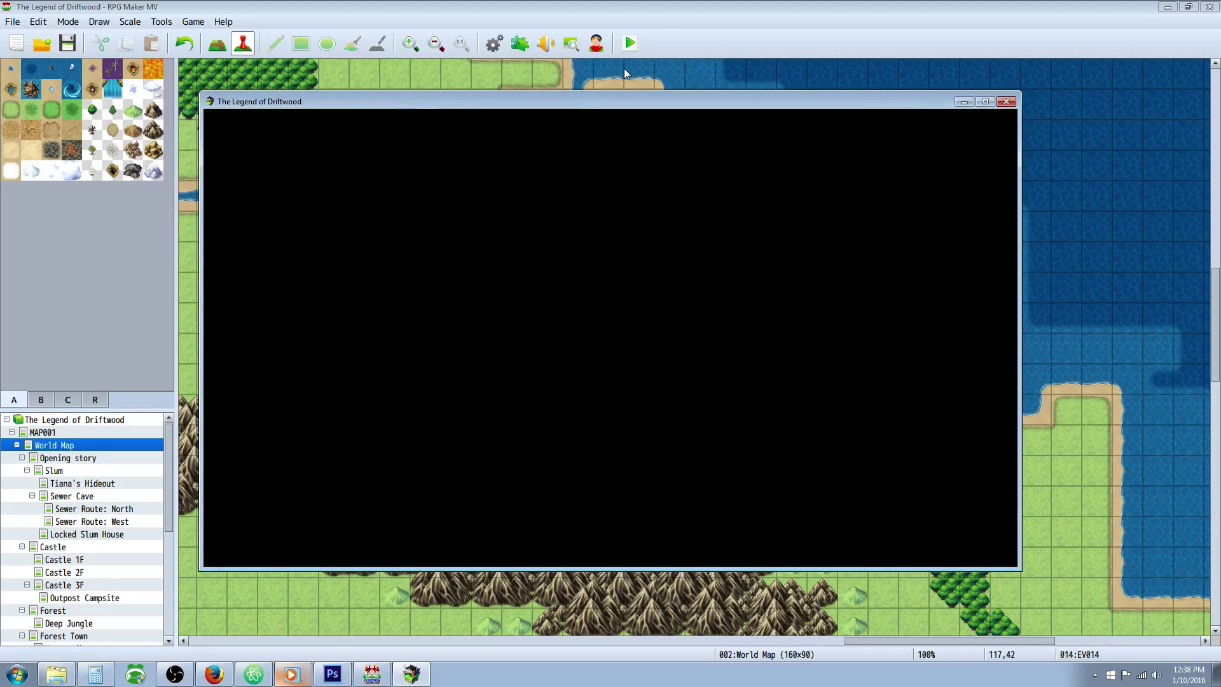
Step: In battle, Driftwood guards, Darc Hiro uses Offensive Stance, then both attack the enemy
key(Down)
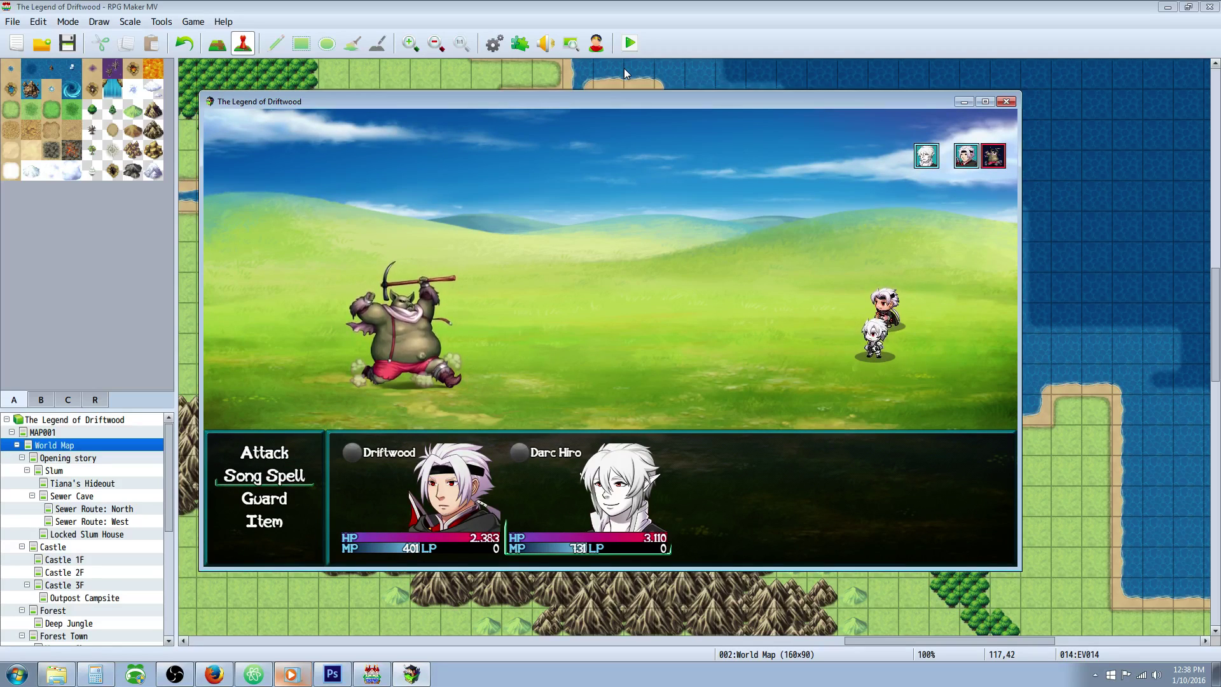
key(Down)
key(Return)
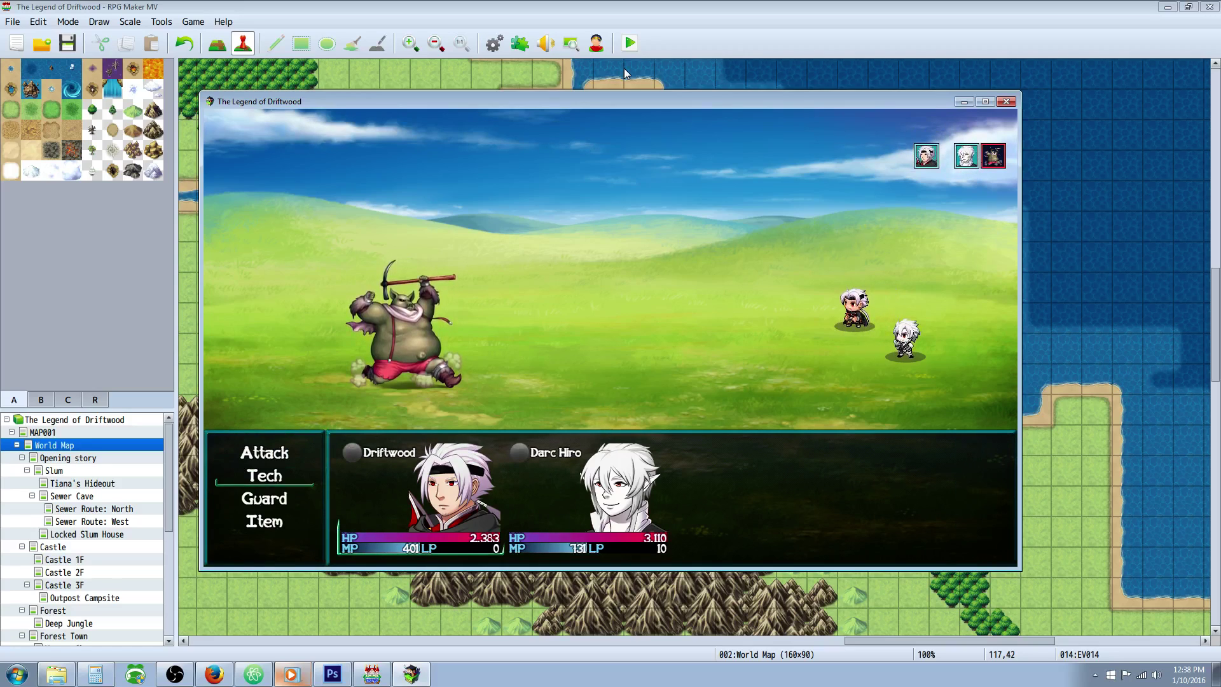
key(Down)
key(Return)
key(Down)
key(Up)
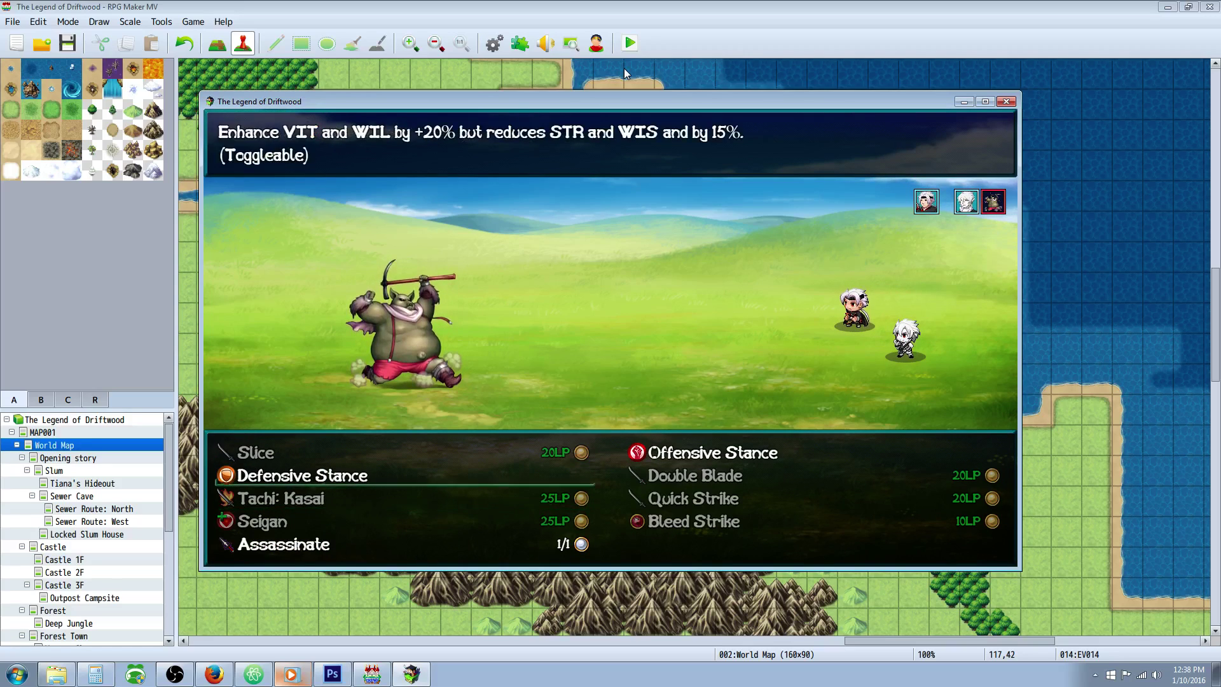
key(Right)
key(Escape)
key(Return)
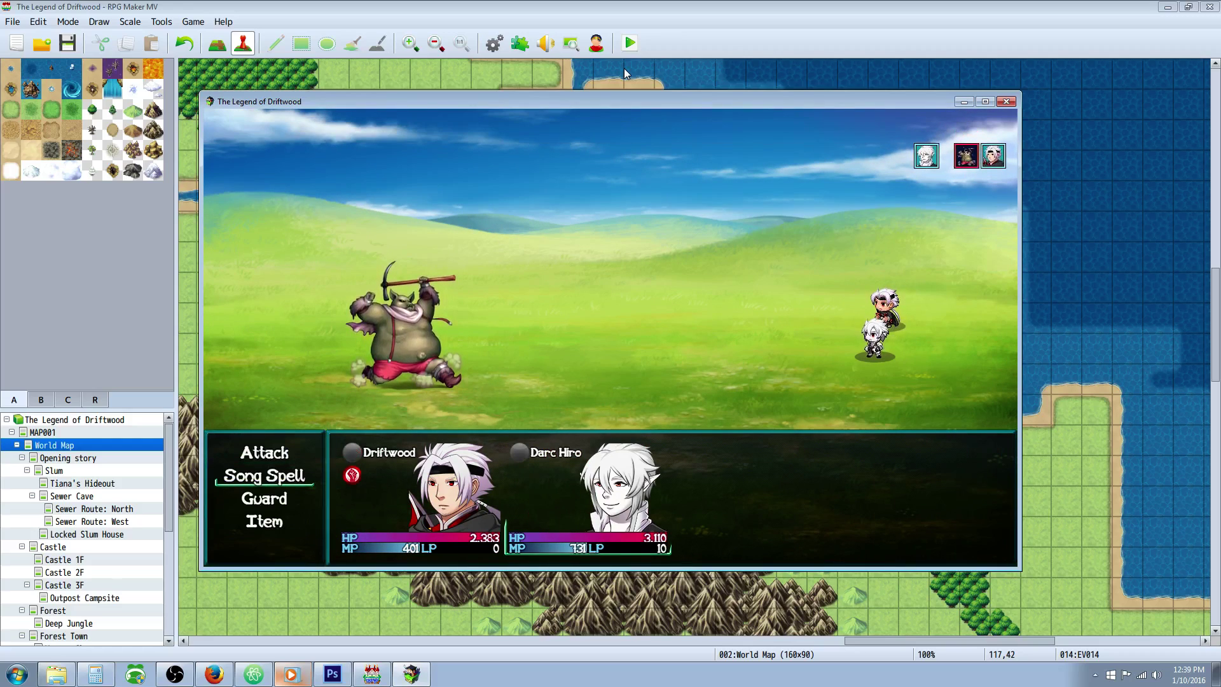
key(Return)
key(Return)
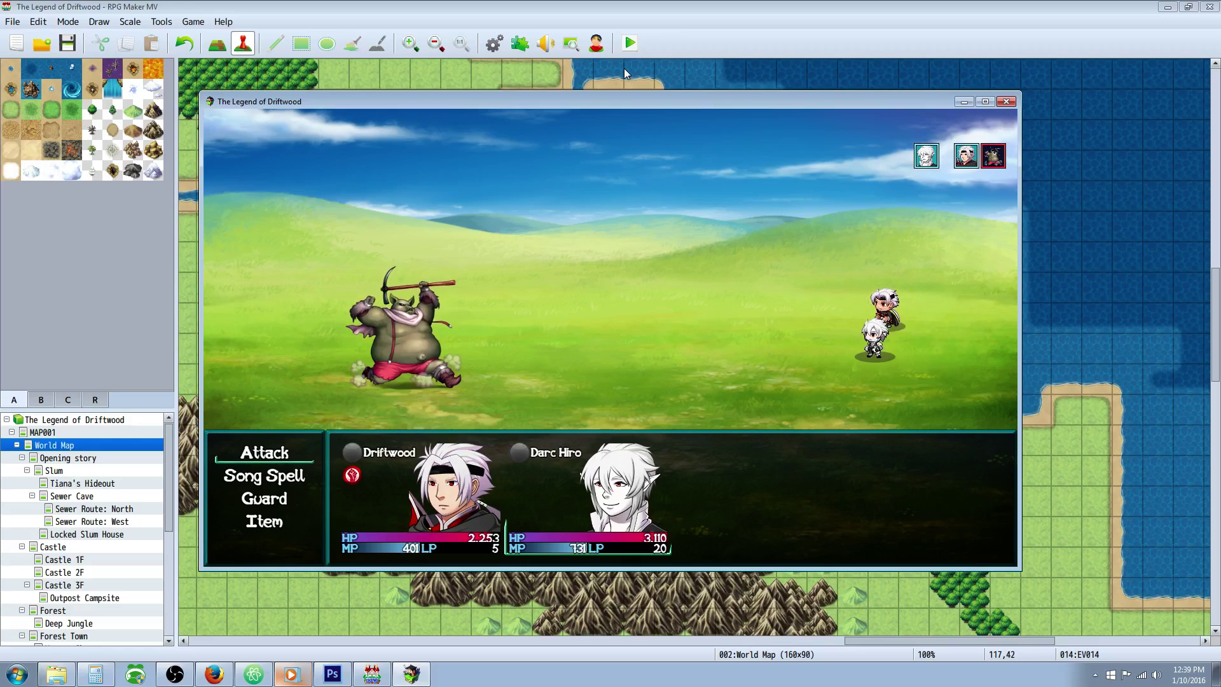
key(Return)
key(Return)
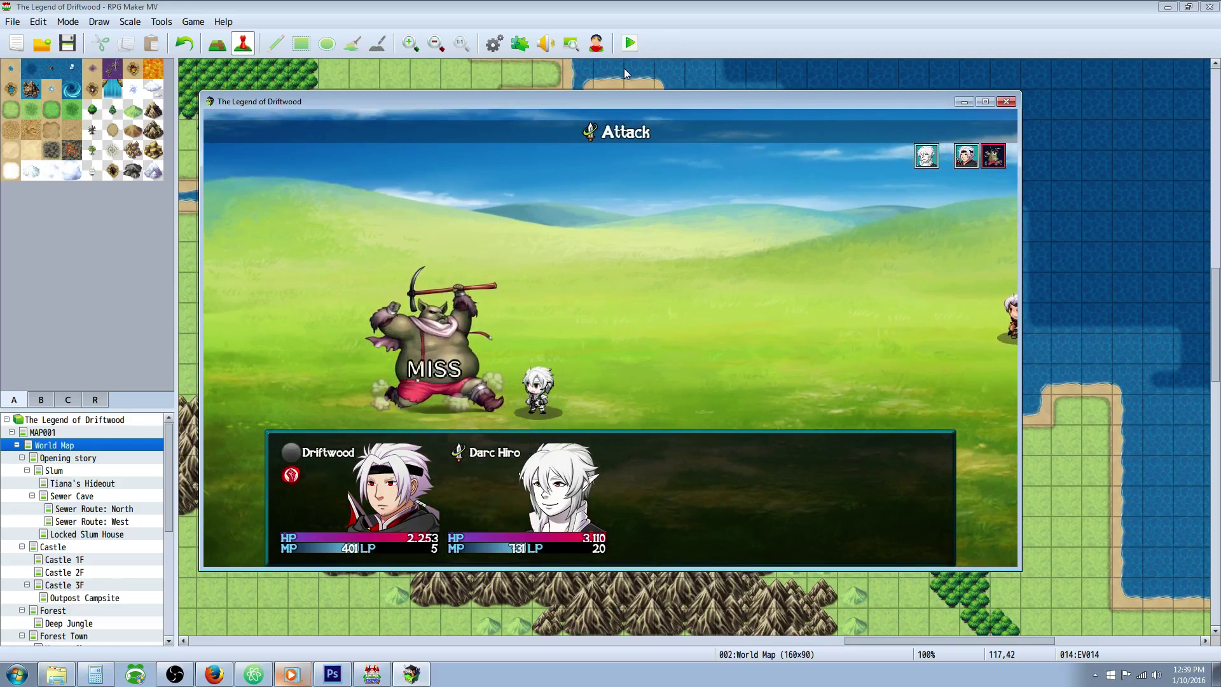